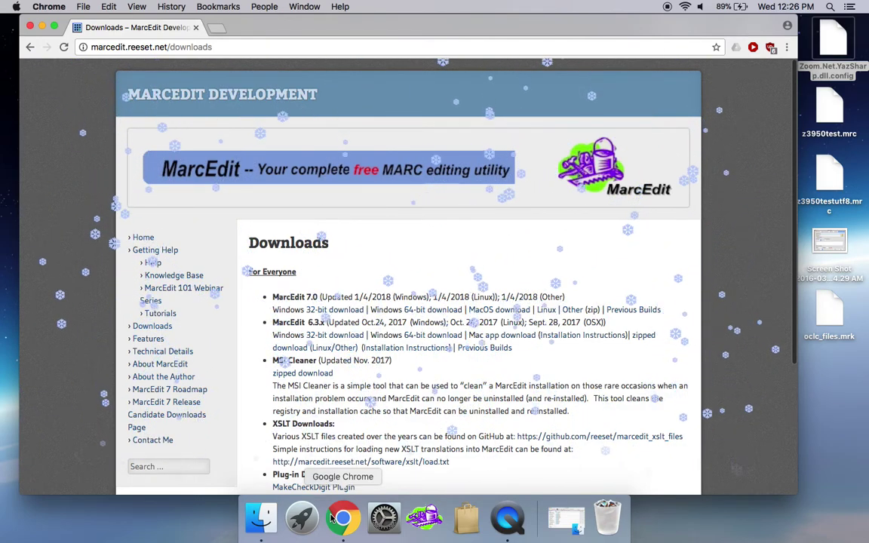
- Open the MarcEdit MacOS download details and start downloading MarcEdit3.dmg.zip
click(505, 312)
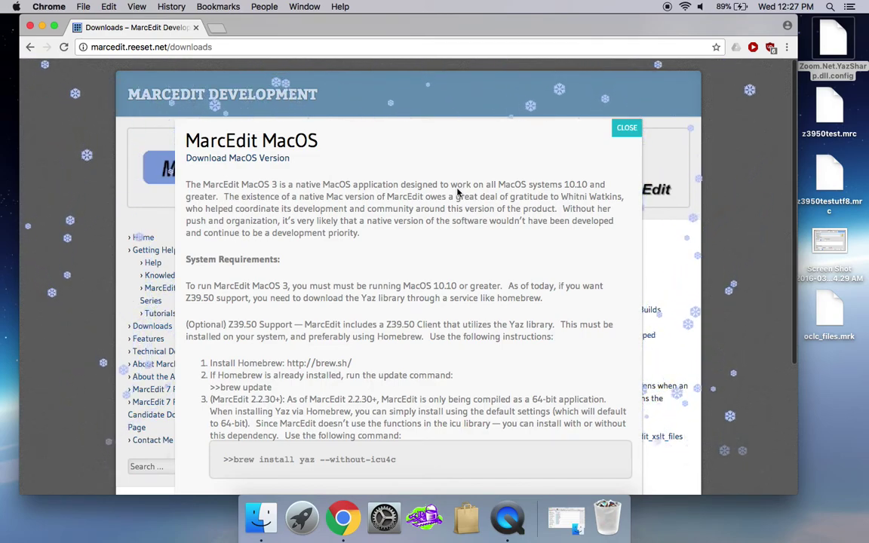
click(271, 162)
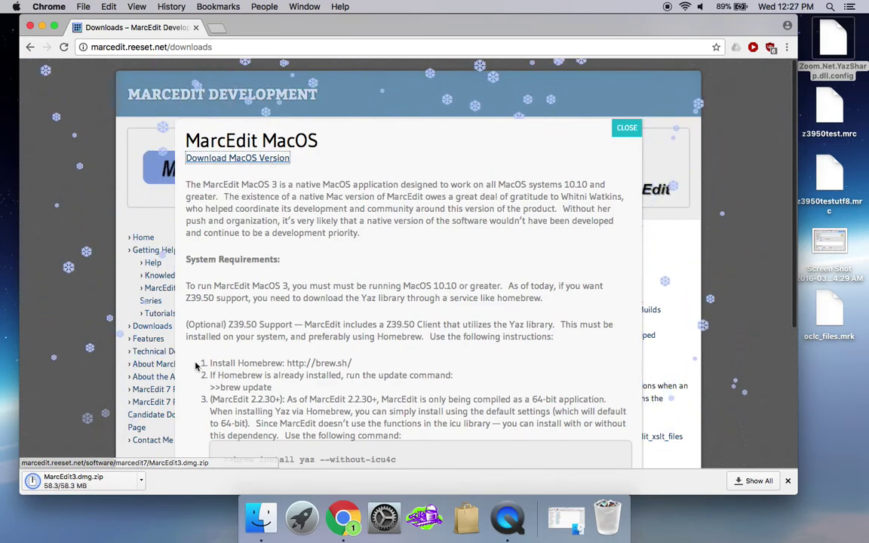
- Reveal the downloaded MarcEdit3.dmg.zip in Finder and minimize Chrome
click(142, 484)
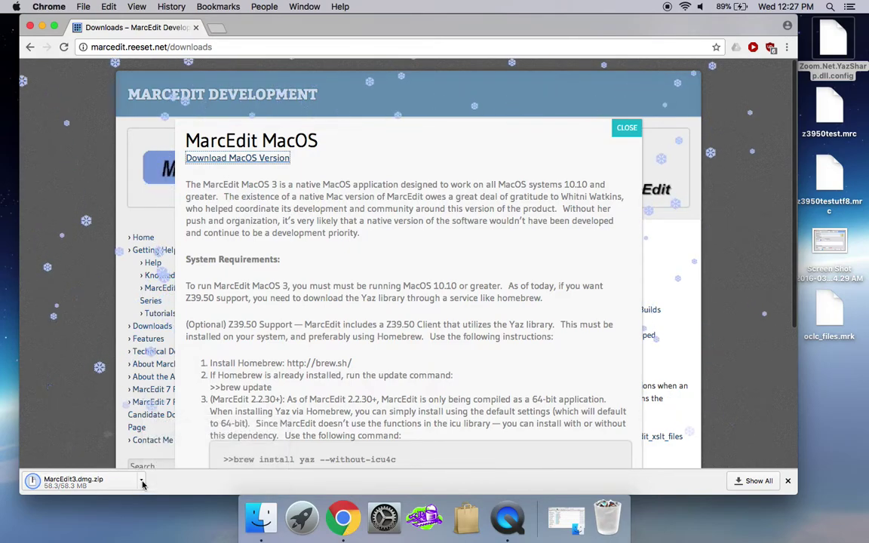
click(170, 465)
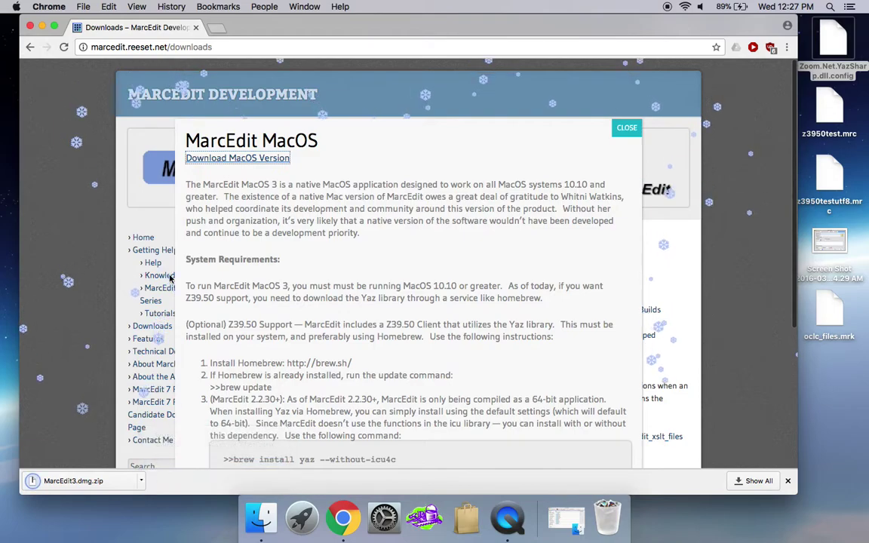
click(43, 27)
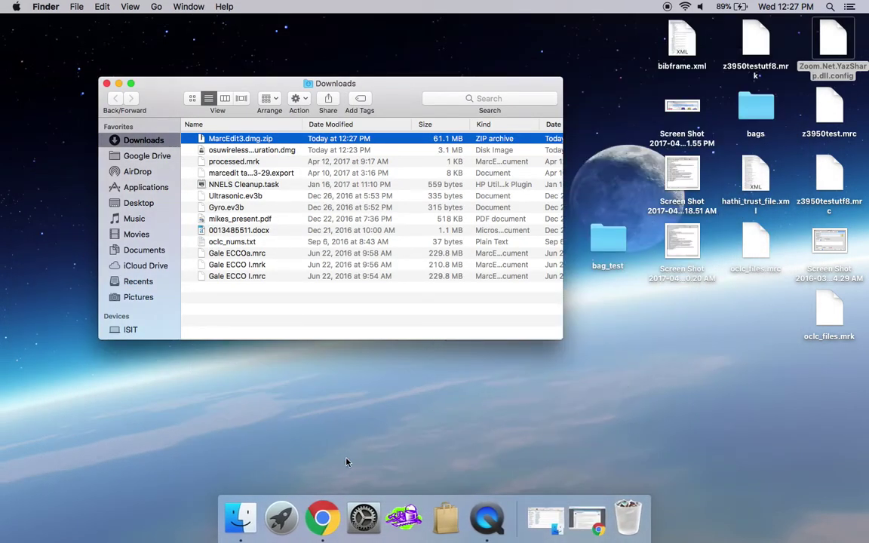
click(411, 519)
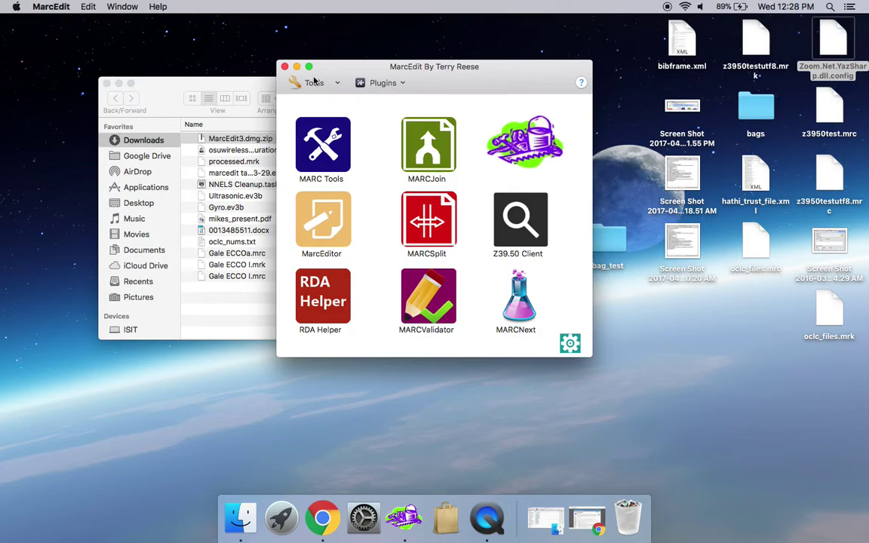
click(59, 9)
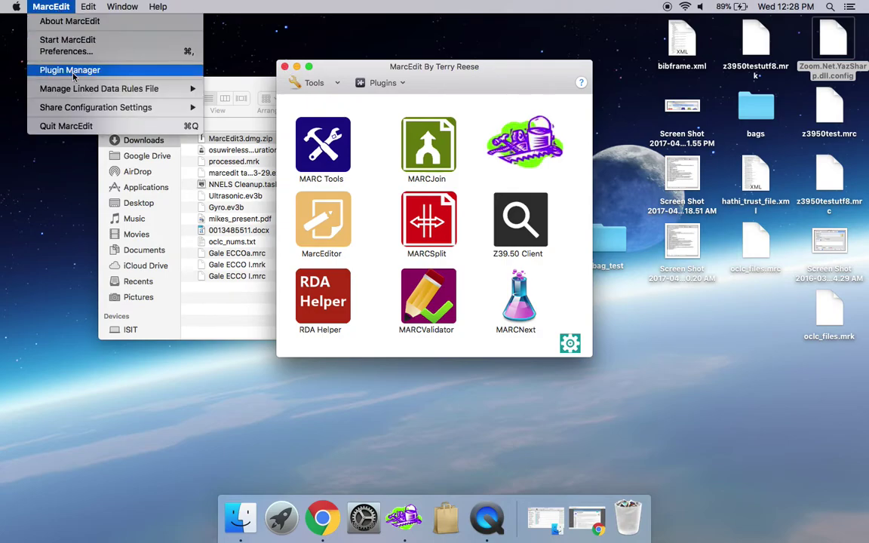
click(80, 132)
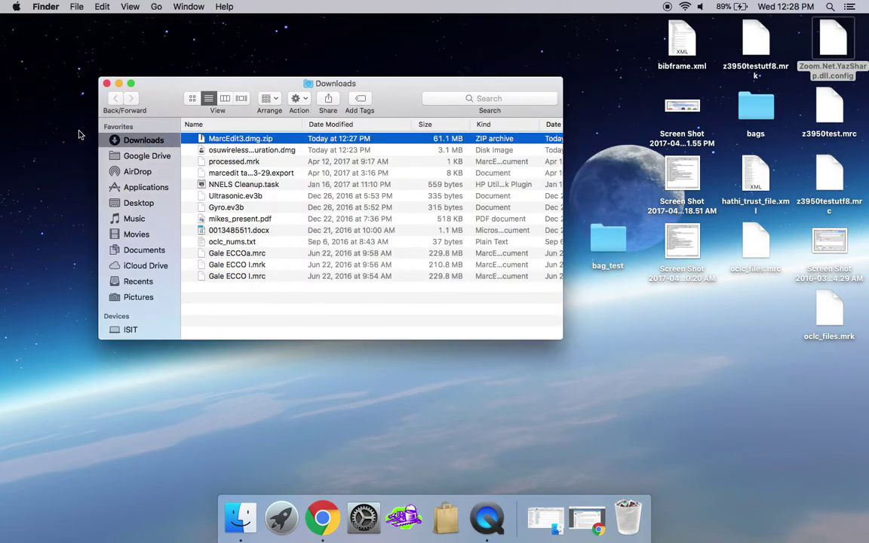
- Expand MarcEdit3.dmg.zip, then mount MarcEdit3.dmg to show the MarcEdit Installation window
double_click(230, 138)
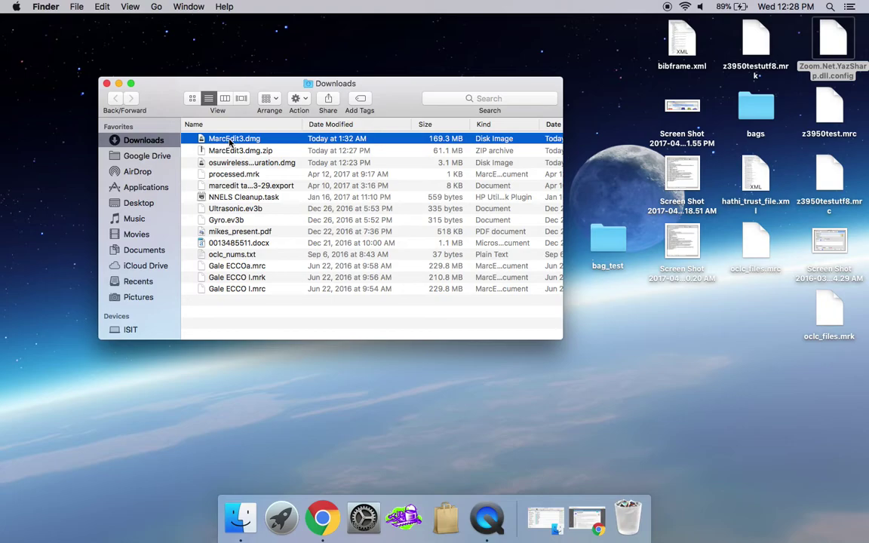
double_click(231, 143)
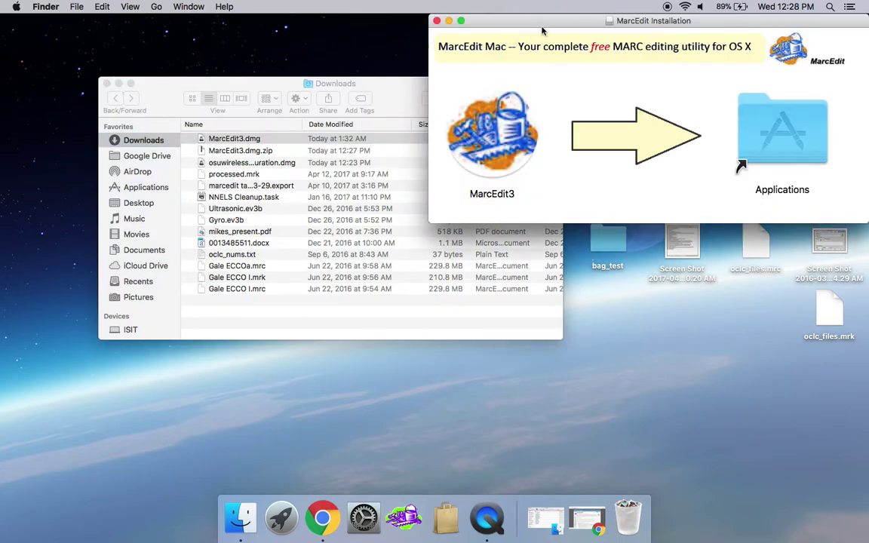
- Close Downloads, copy MarcEdit3 into Applications replacing the old copy, then close the installer window
drag(545, 28, 264, 122)
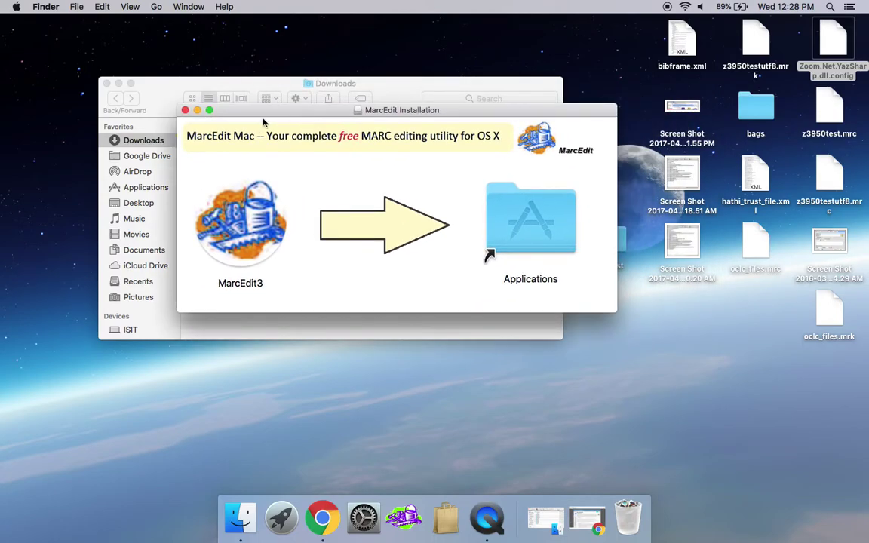
click(107, 83)
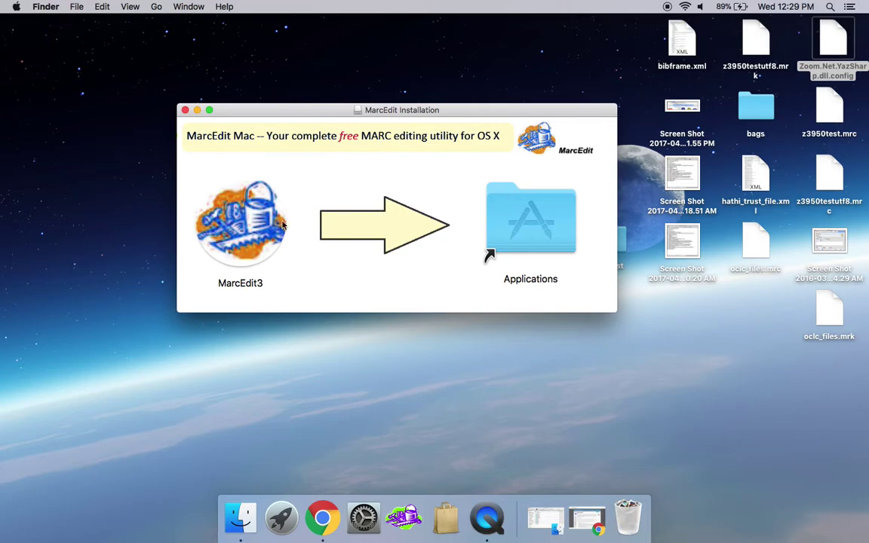
drag(238, 227, 511, 221)
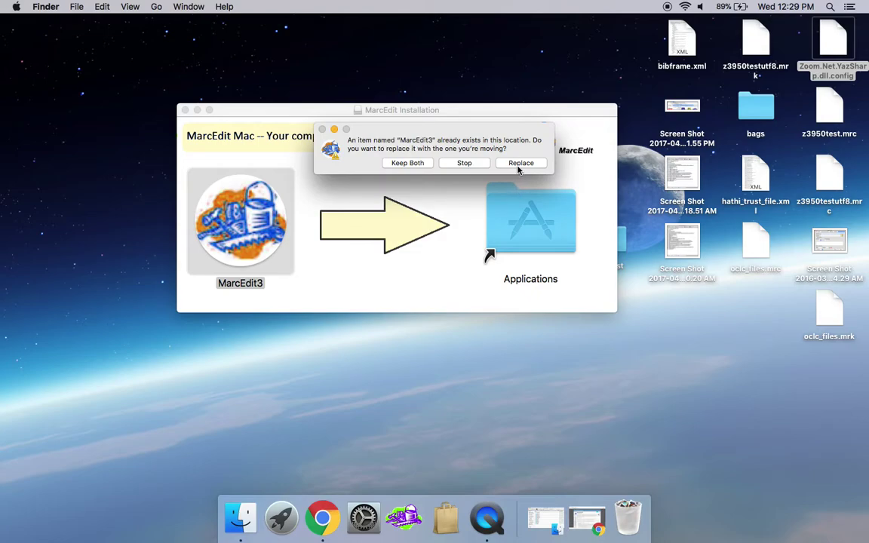
click(521, 163)
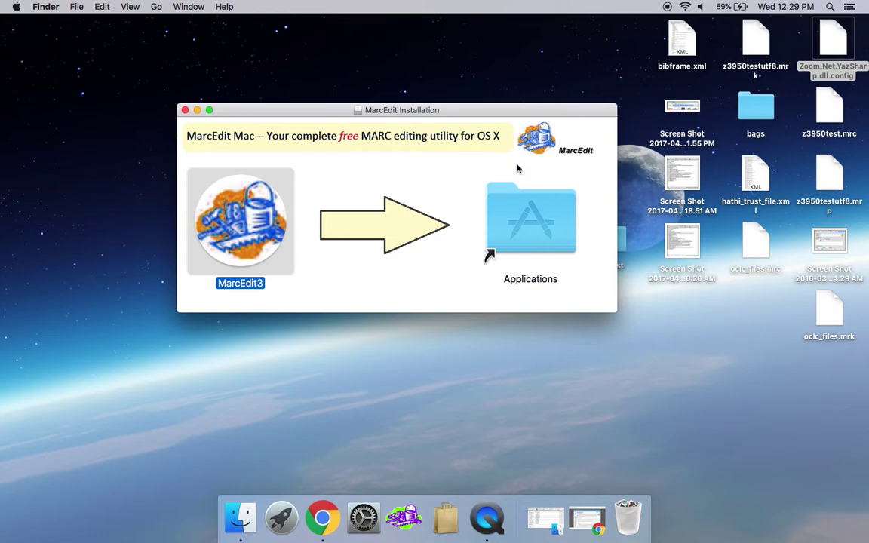
click(185, 110)
- Launch MarcEdit3 from the Applications folder and close the Finder window
click(158, 7)
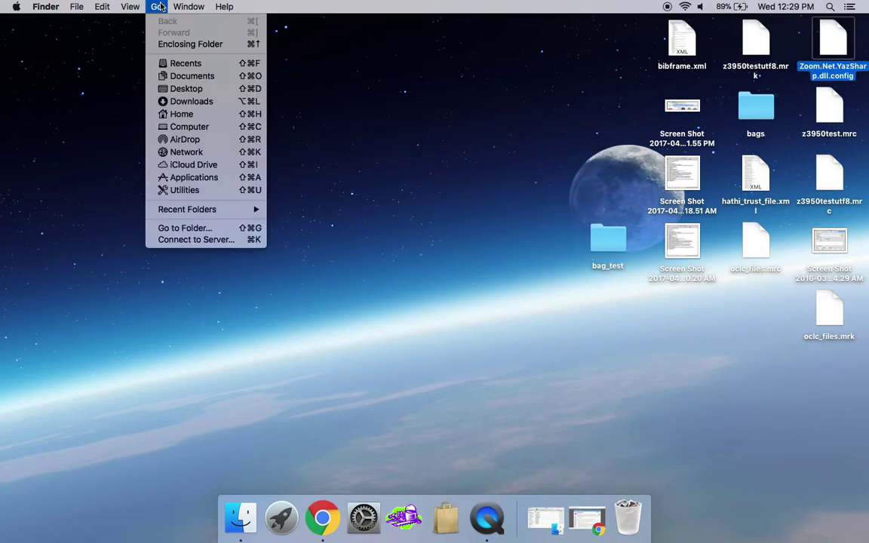
click(185, 177)
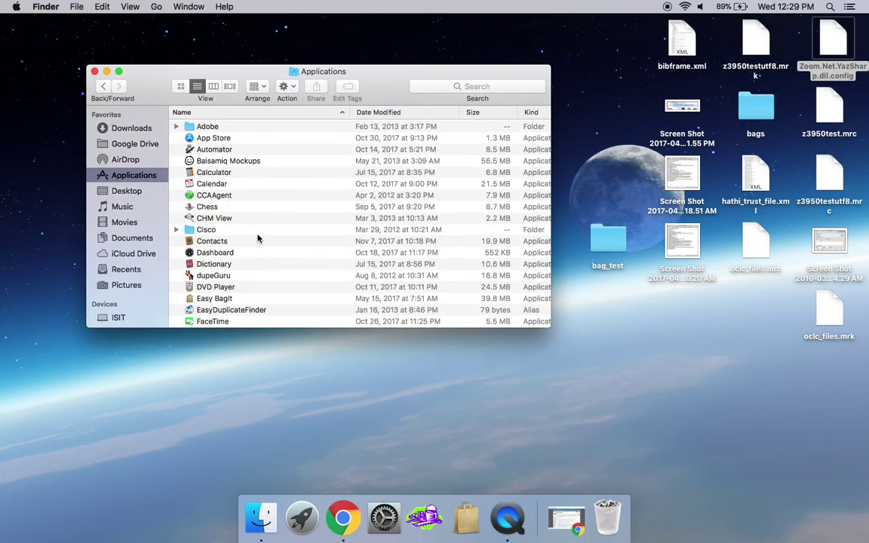
scroll(257, 238, down, 5)
scroll(257, 239, up, 10)
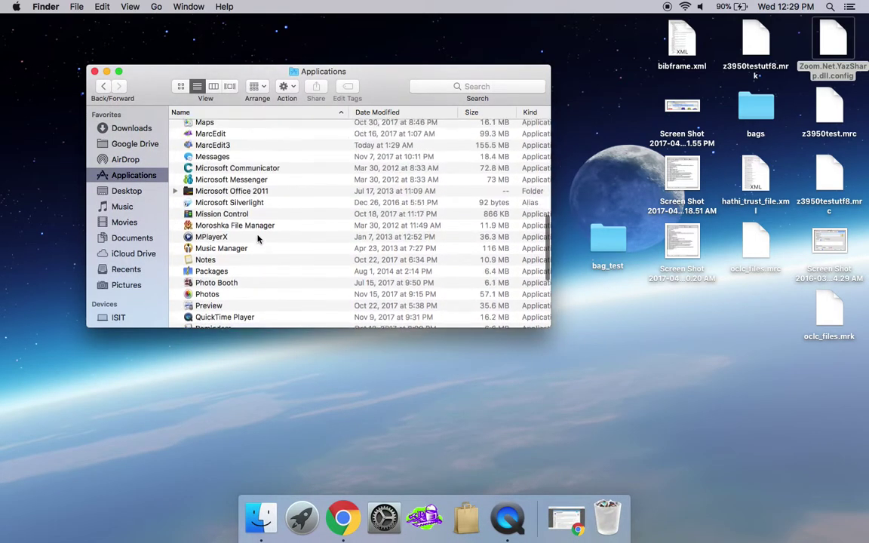
double_click(214, 174)
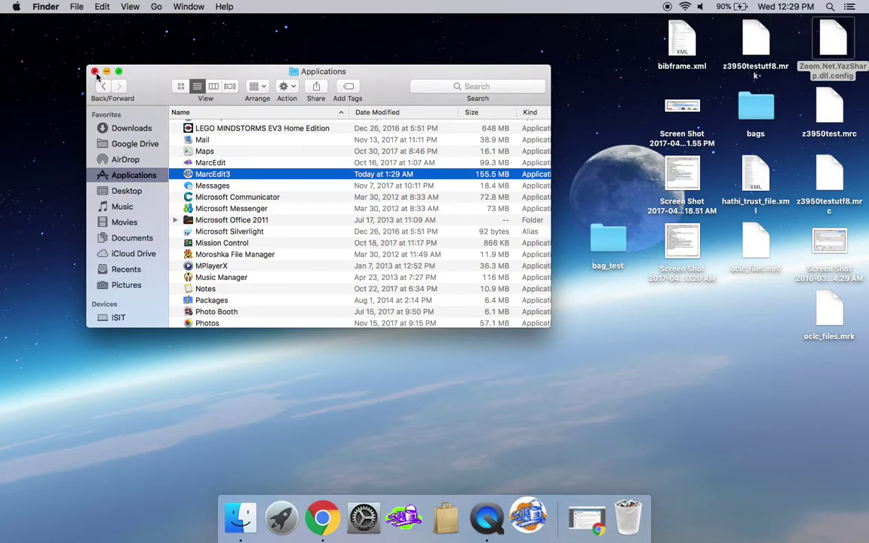
click(95, 70)
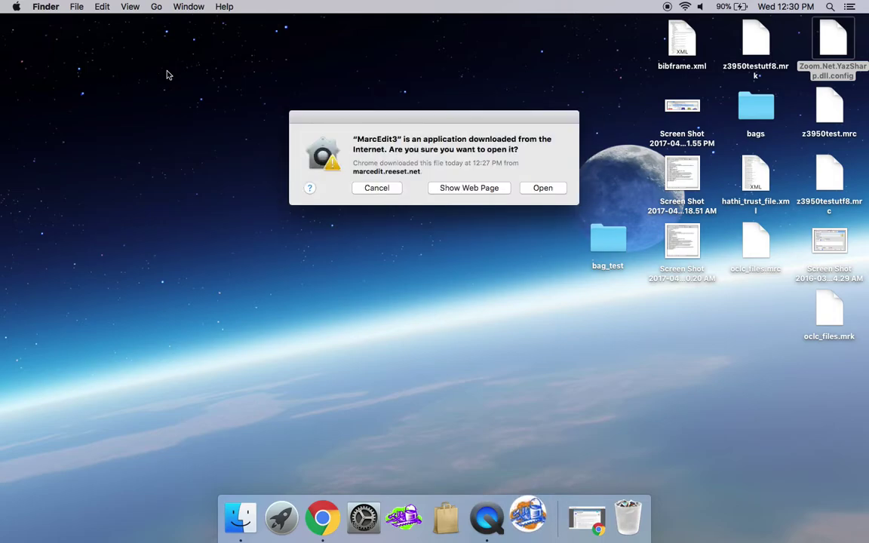
- Allow the downloaded MarcEdit3 to open and begin selecting old-version data to migrate
click(536, 188)
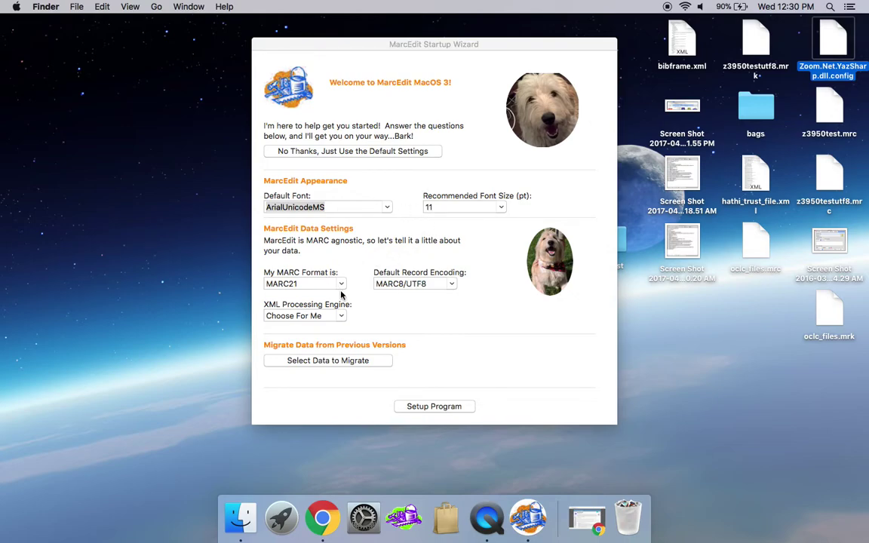
click(367, 361)
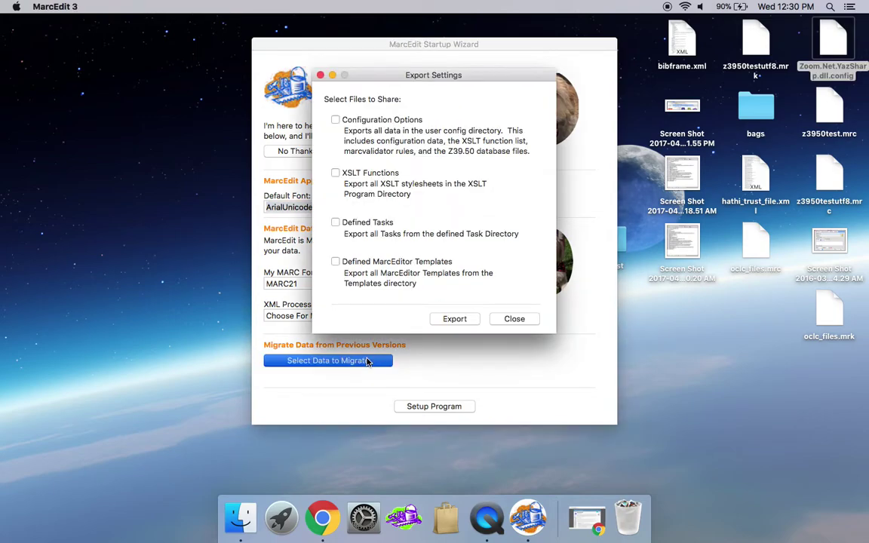
- Export Configuration Options and Defined Tasks from the previous version for migration
click(335, 120)
click(336, 223)
click(460, 320)
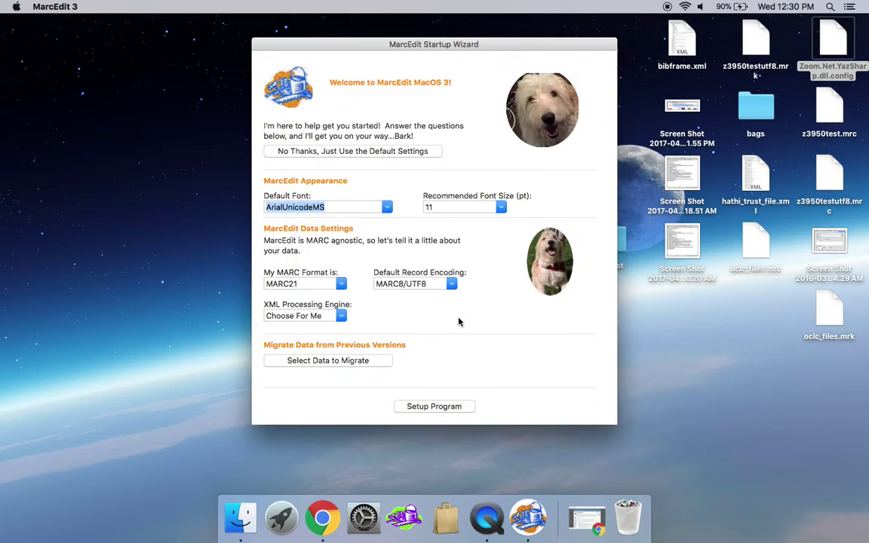
- Finish the Startup Wizard setup and bring up the MarcEdit 3 main window
click(440, 407)
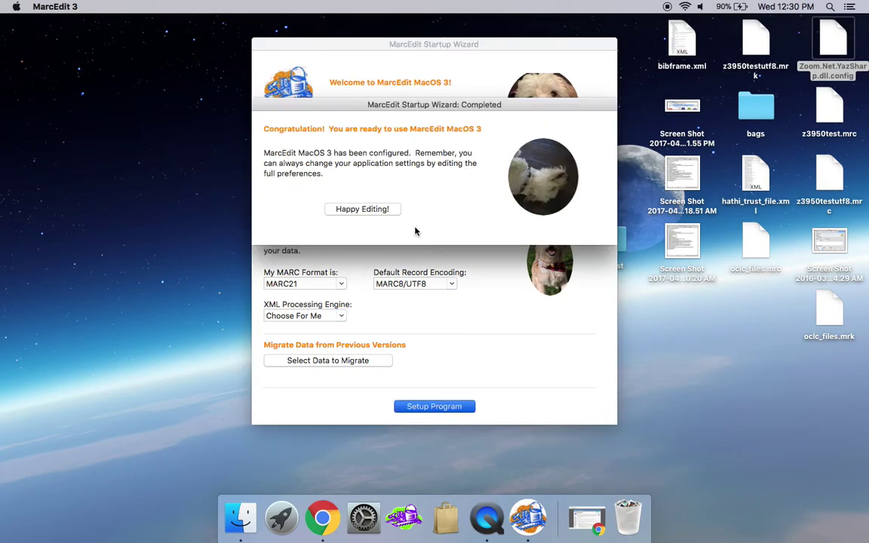
click(381, 213)
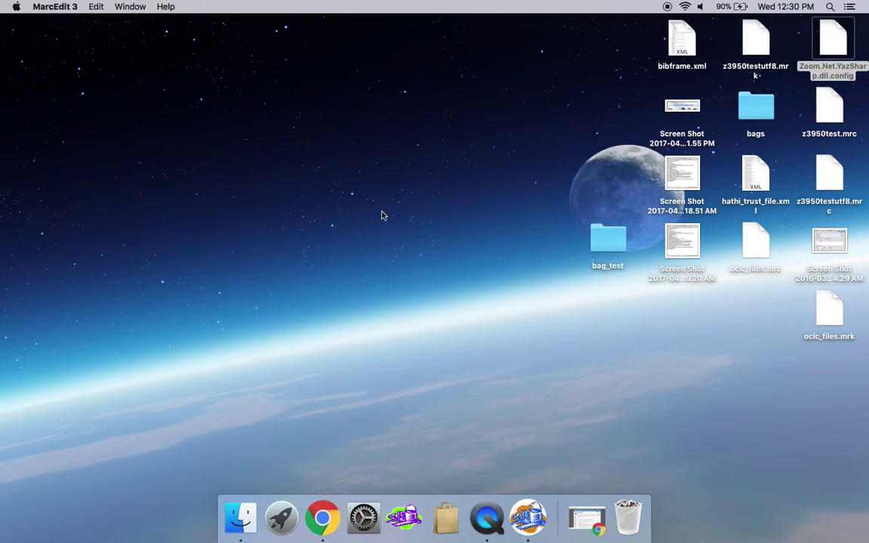
click(522, 515)
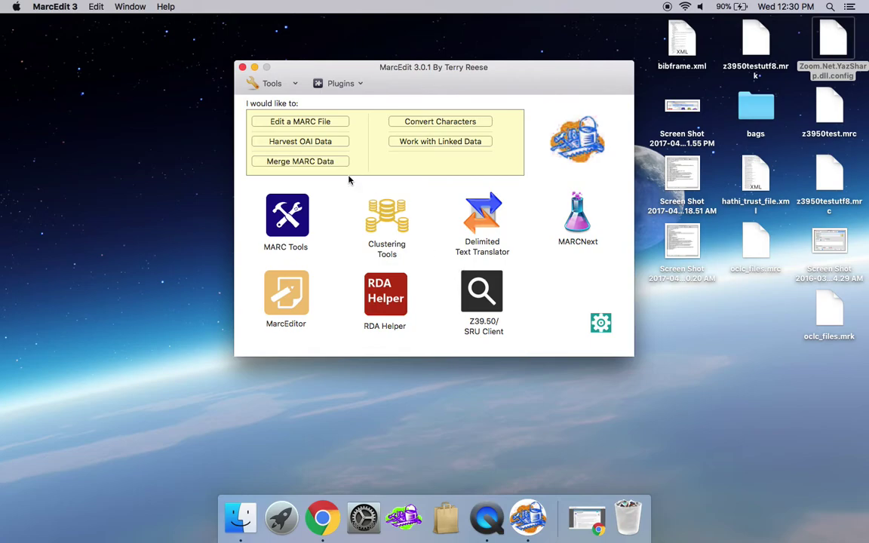
- Review the OCLC and ILS (Alma) integration tabs in Preferences, then open a blank MarcEditor
click(601, 323)
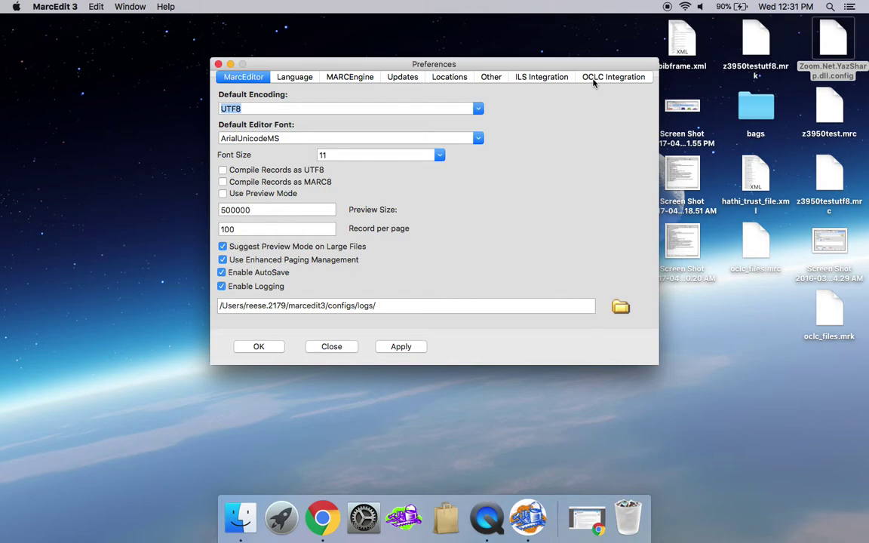
click(594, 79)
click(542, 80)
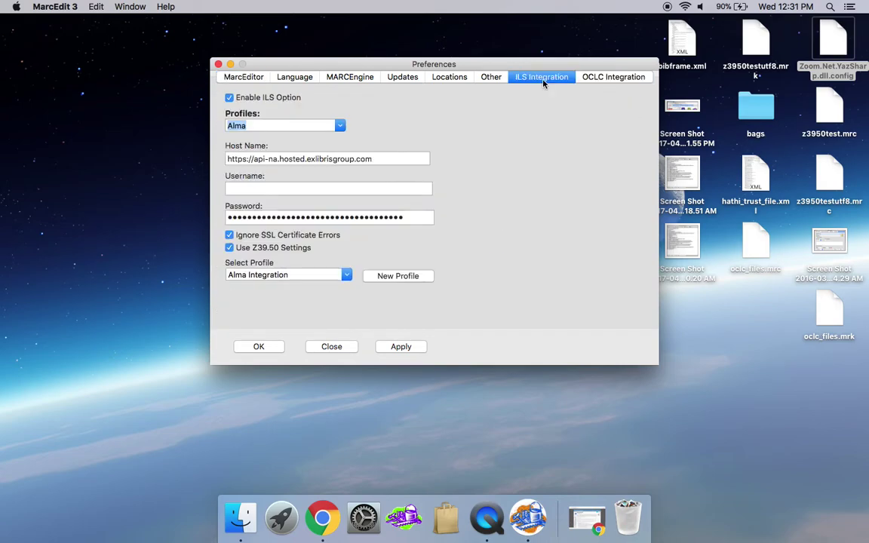
click(331, 346)
click(290, 295)
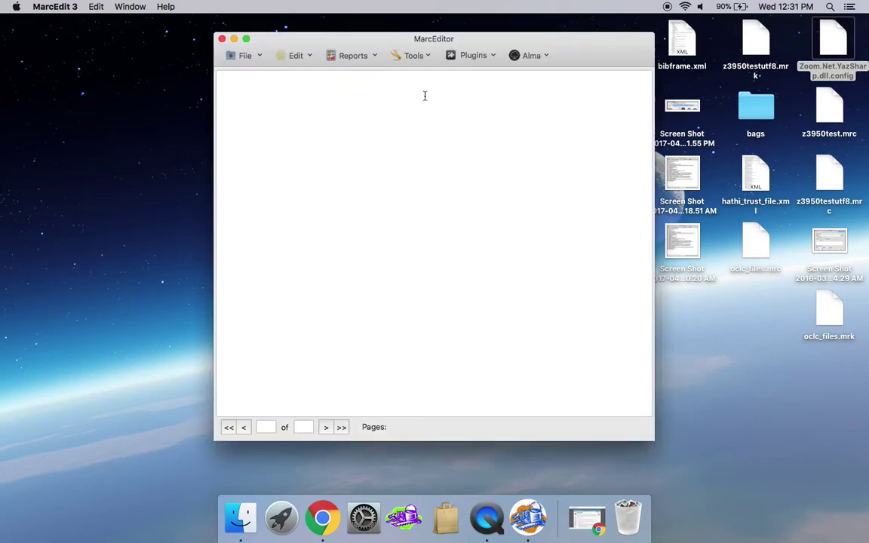
- Check that 'new task' and 'NNELS Cleanup' appear in Manage Tasks, then close the MarcEditor
click(423, 57)
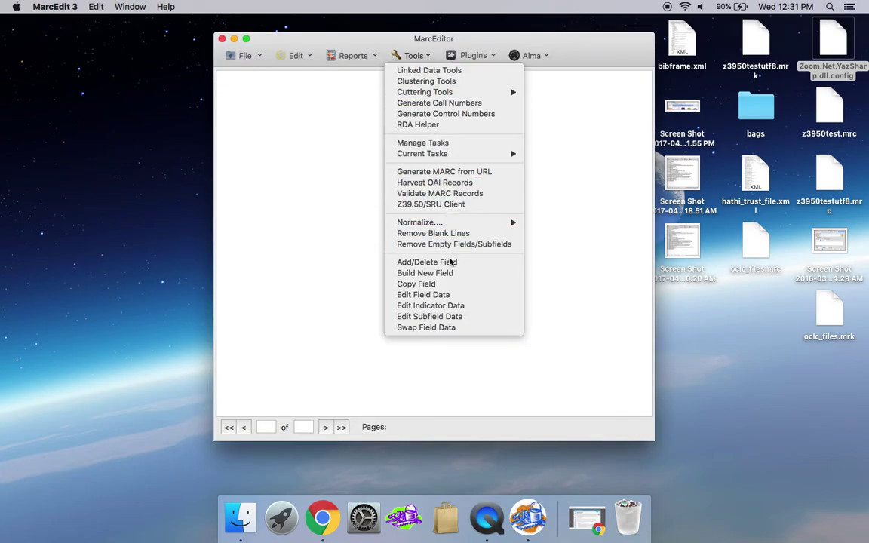
click(444, 145)
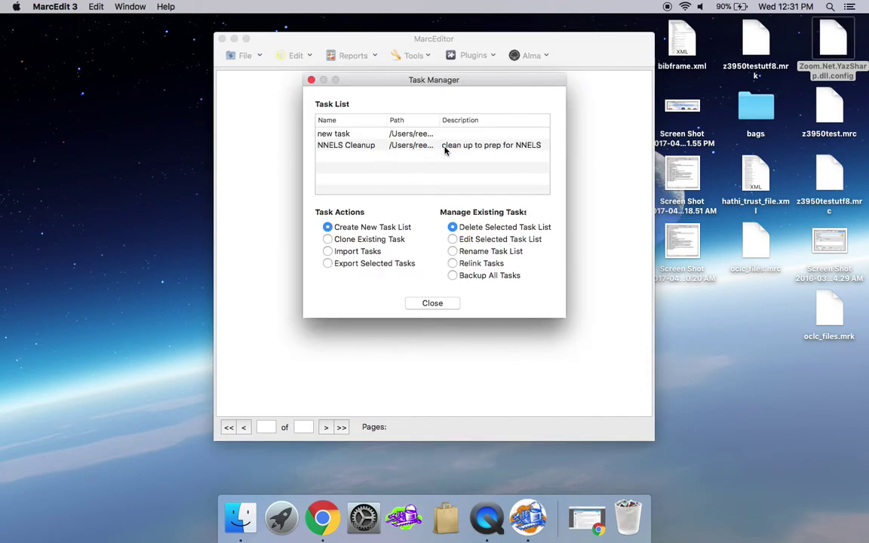
click(443, 304)
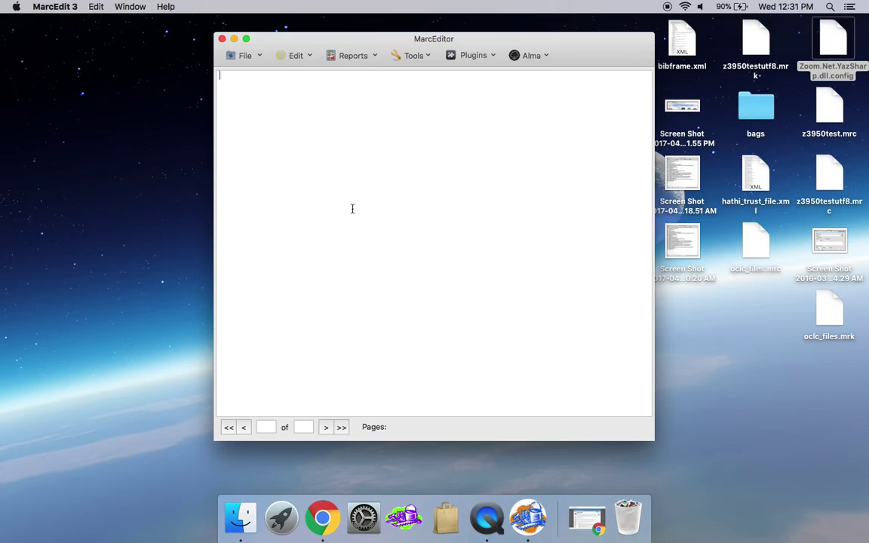
click(223, 42)
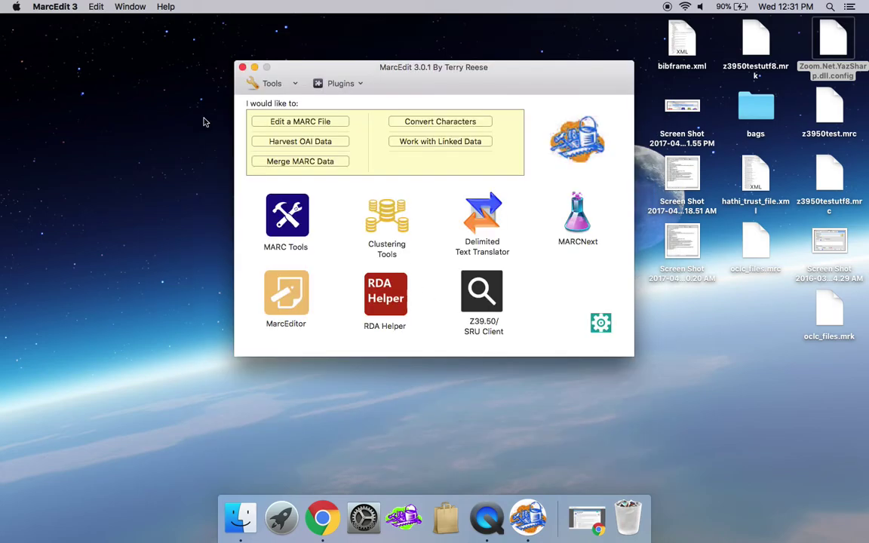